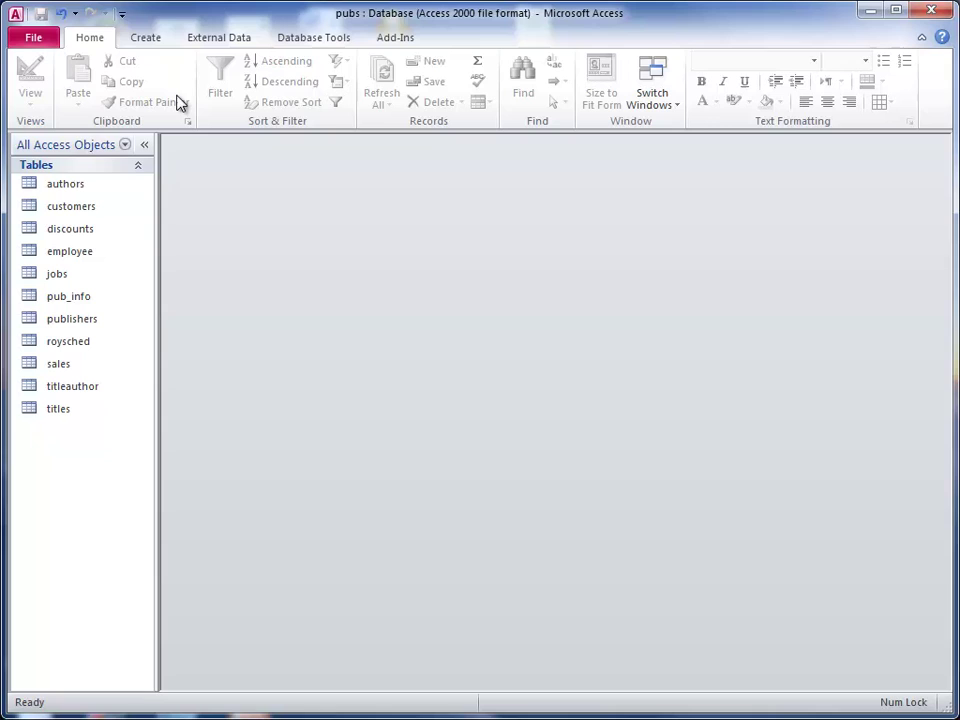
# Create a new table in the pubs database and save it as Orders
pyautogui.click(151, 40)
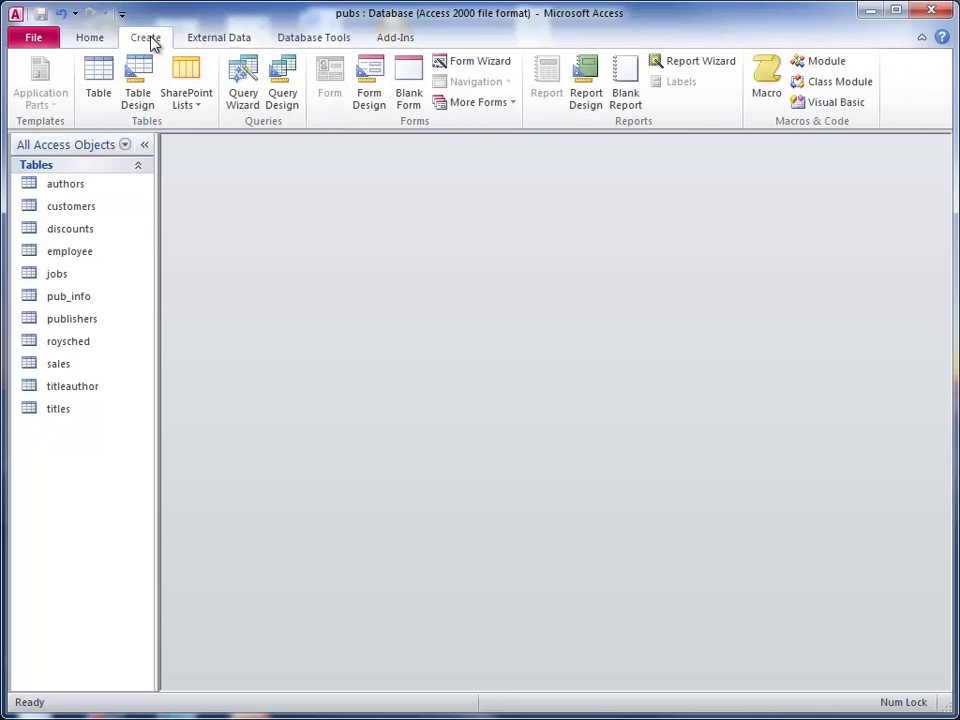
pyautogui.click(98, 88)
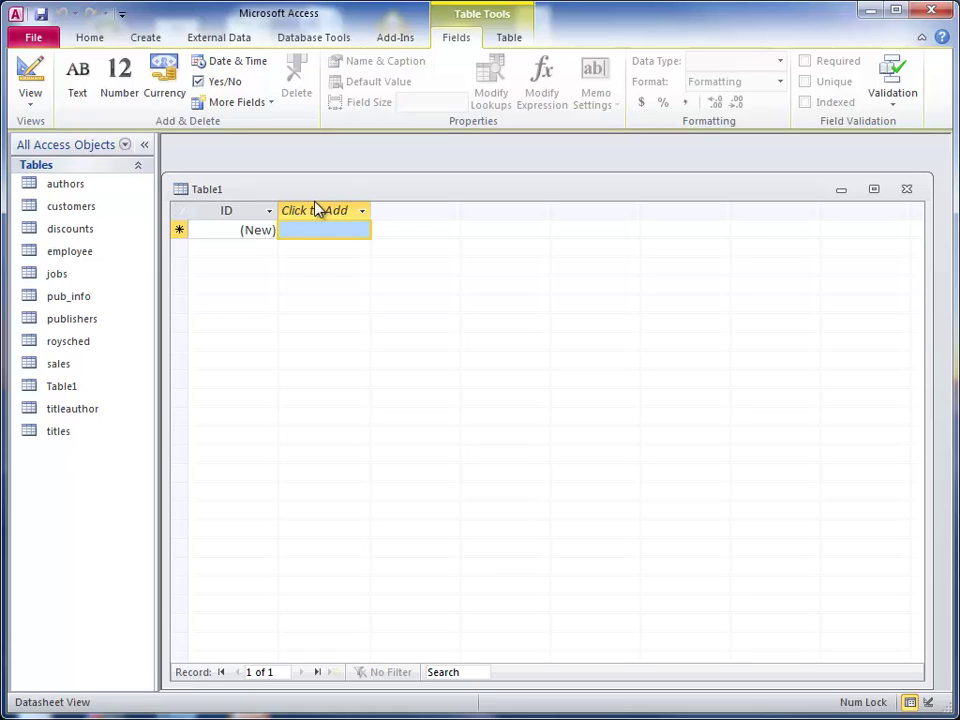
pyautogui.rightClick(352, 192)
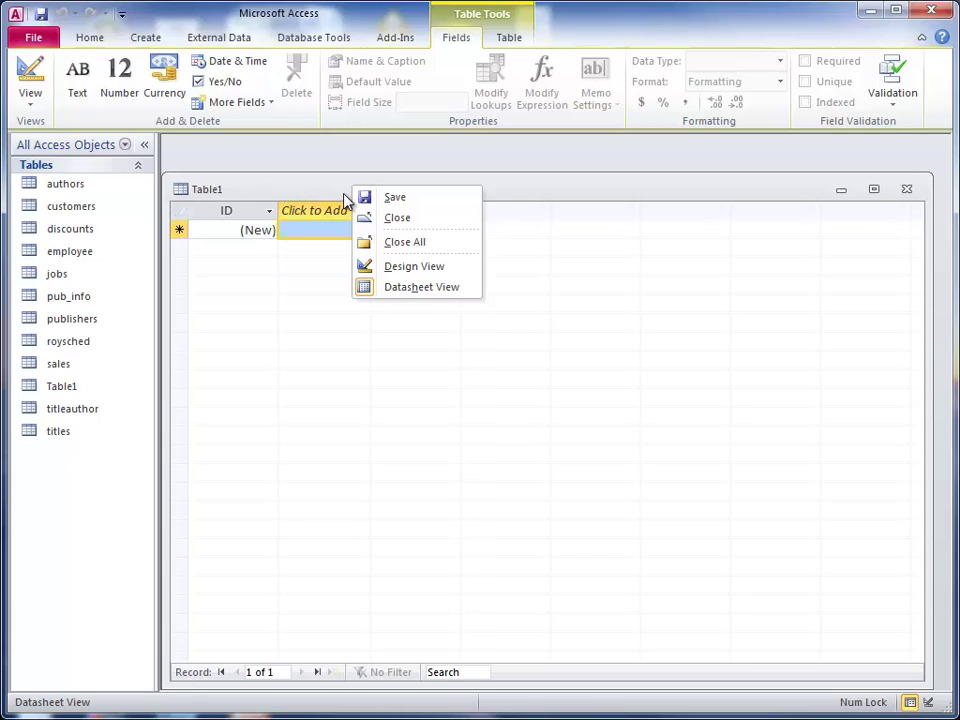
pyautogui.click(412, 201)
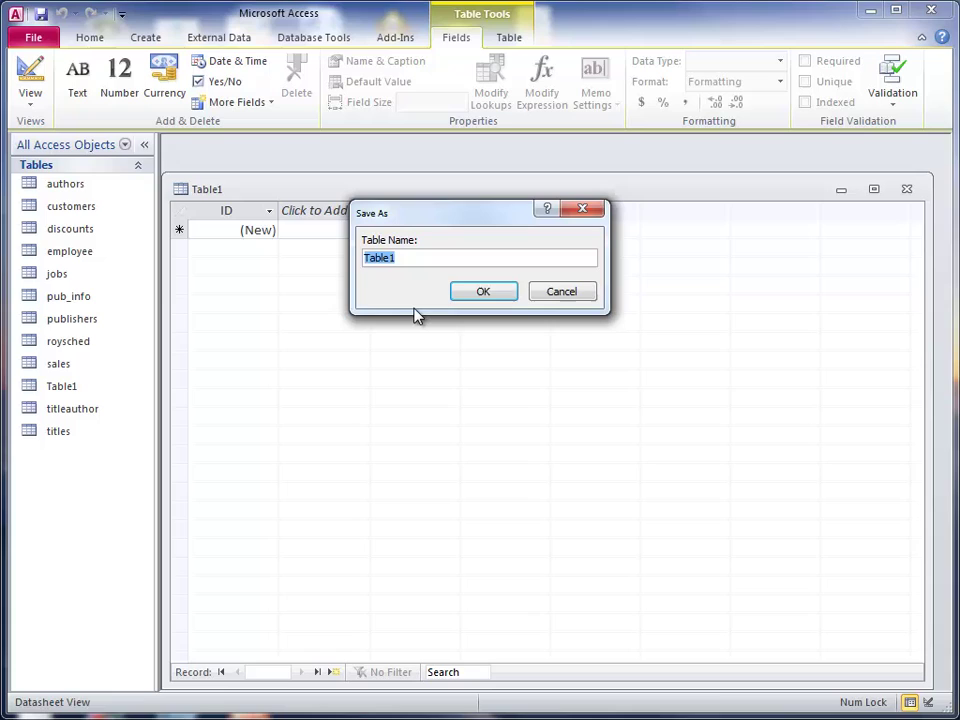
pyautogui.write('Ore')
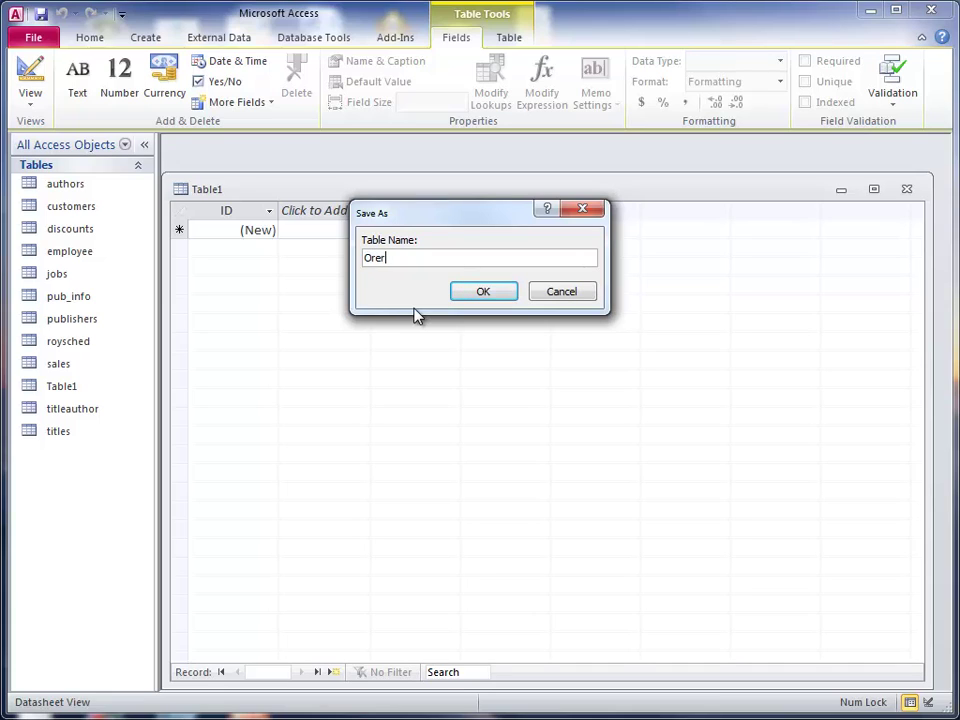
pyautogui.press('BackSpace')
pyautogui.write('ders')
pyautogui.click(483, 301)
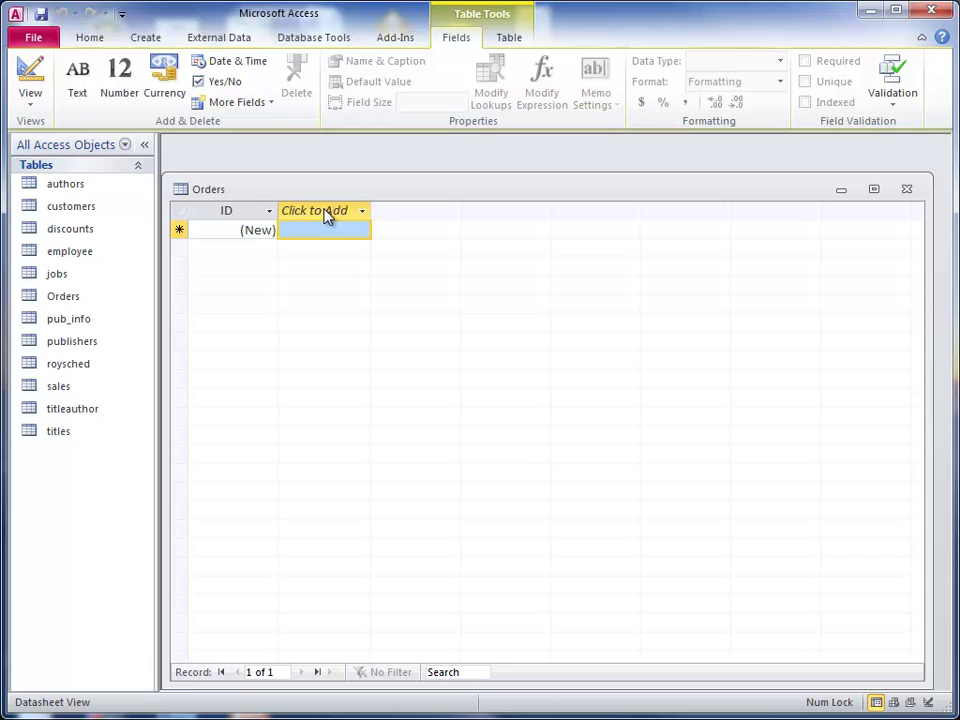
# Check the data type of the Cust_id key field in the customers table's design, then close that table
pyautogui.click(327, 217)
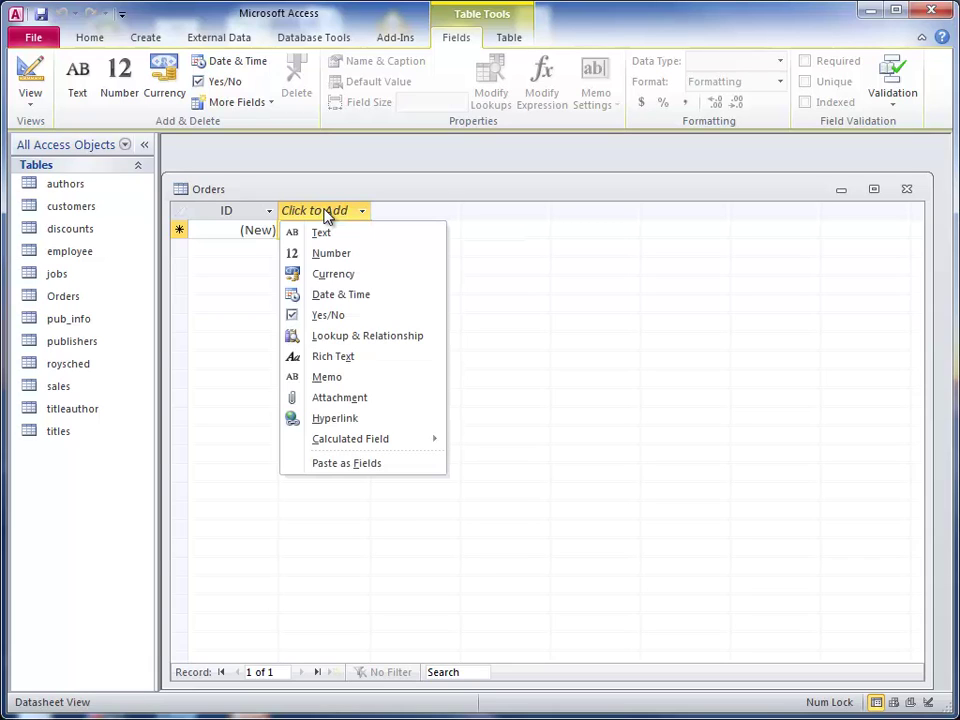
pyautogui.doubleClick(66, 207)
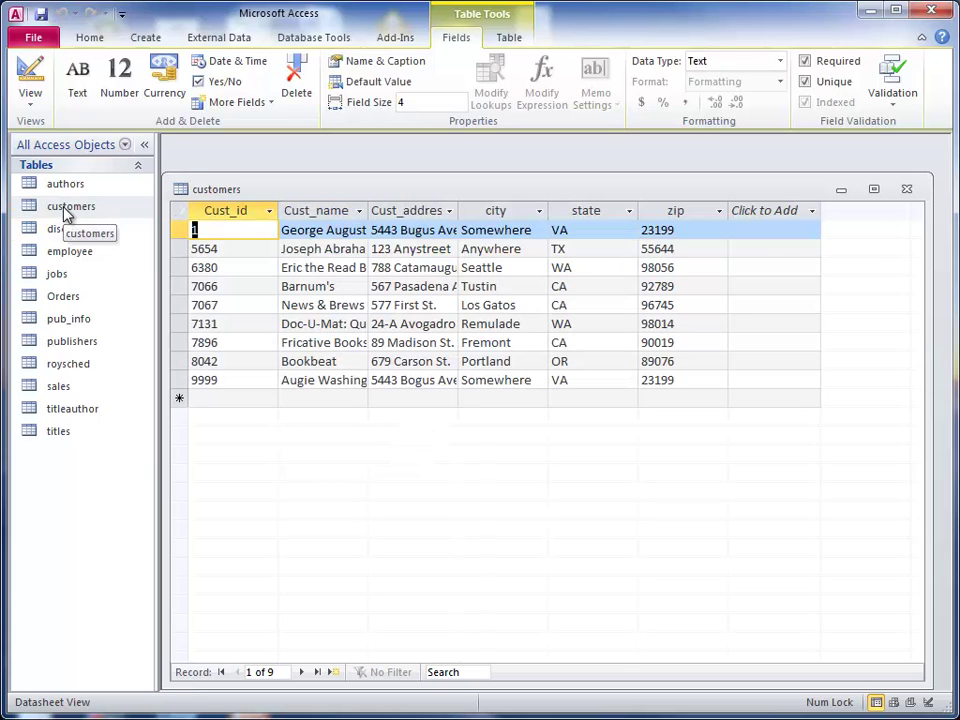
pyautogui.rightClick(318, 191)
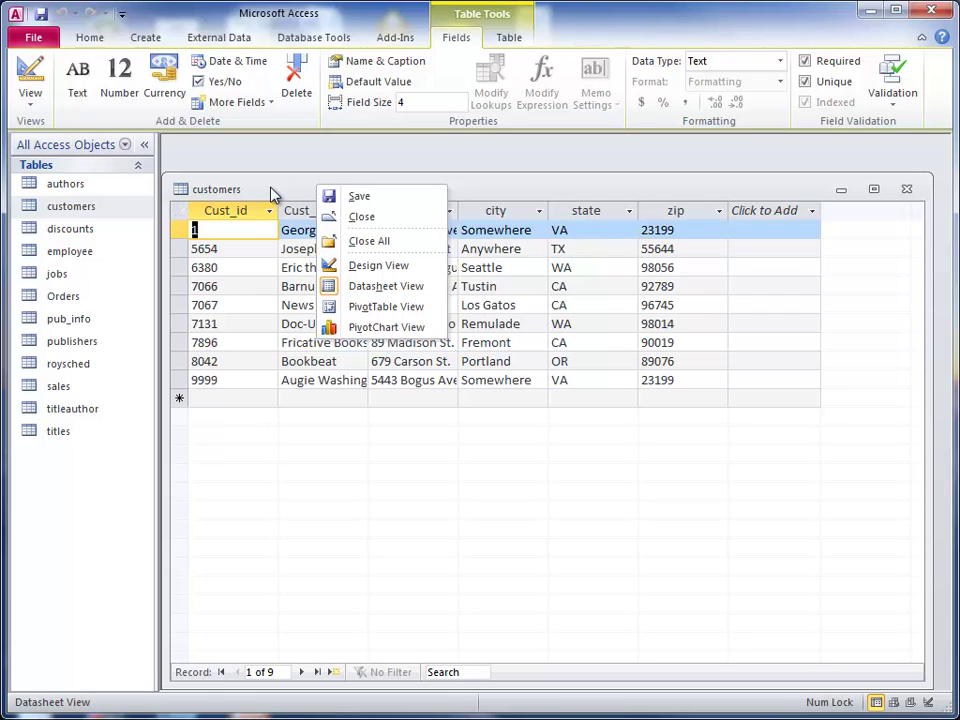
pyautogui.click(376, 266)
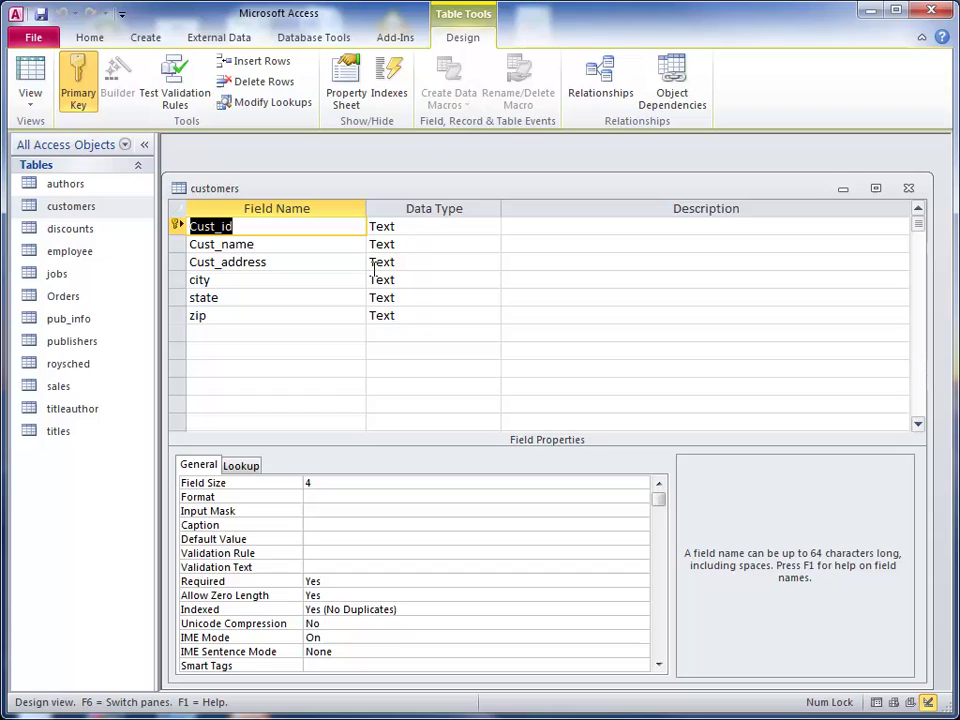
pyautogui.click(908, 190)
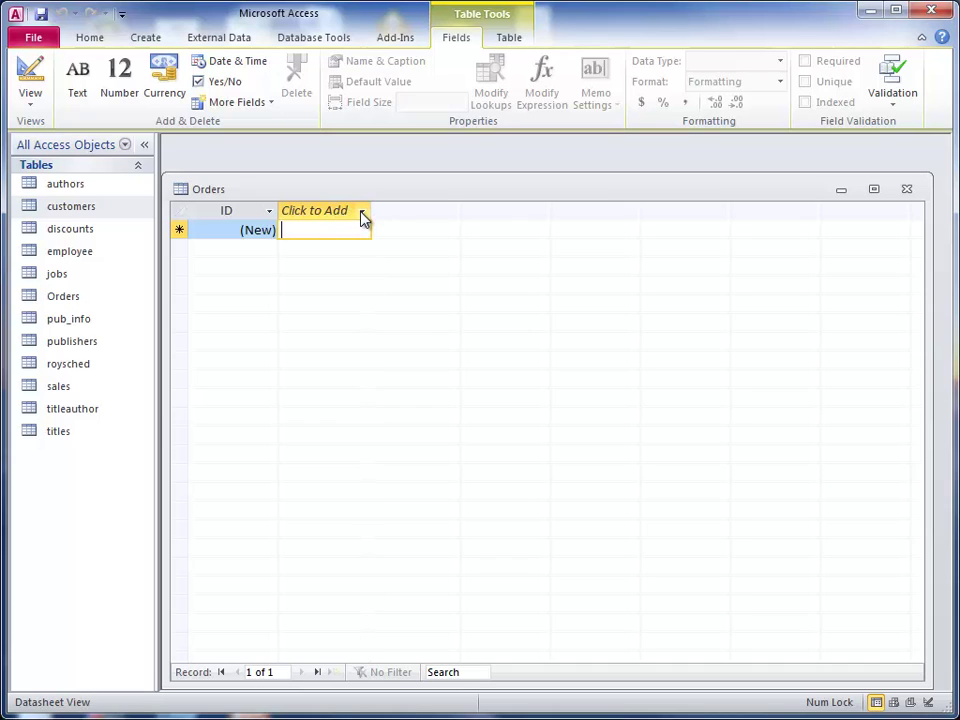
# Add a Text field named Cust_ID and a Date & Time field named Order_Date to the Orders table
pyautogui.click(334, 214)
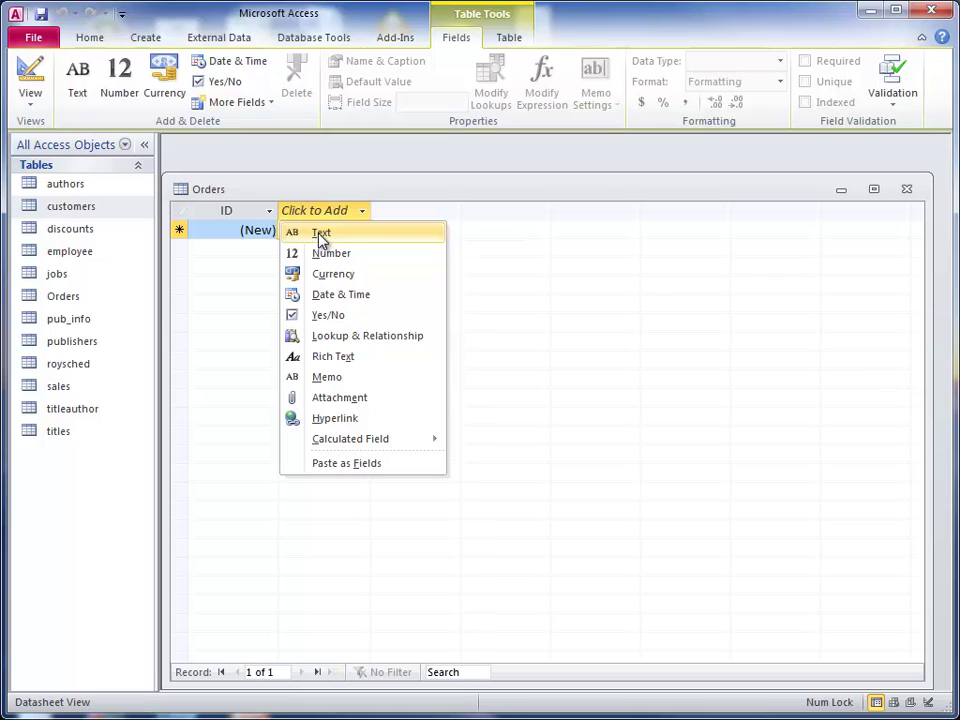
pyautogui.click(321, 234)
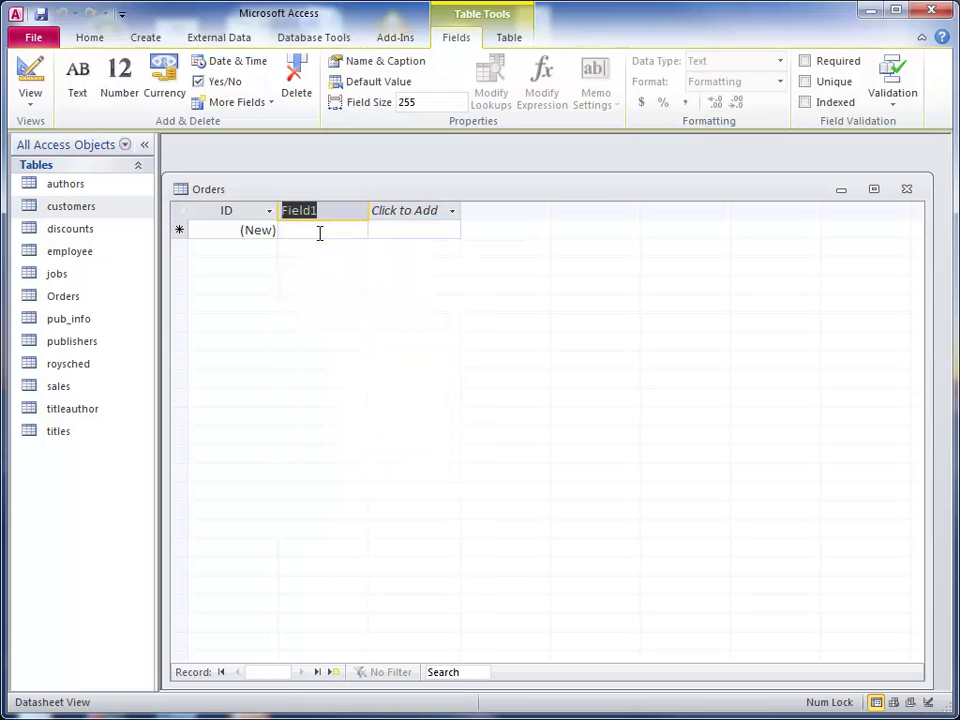
pyautogui.write('Cust_ID')
pyautogui.click(389, 218)
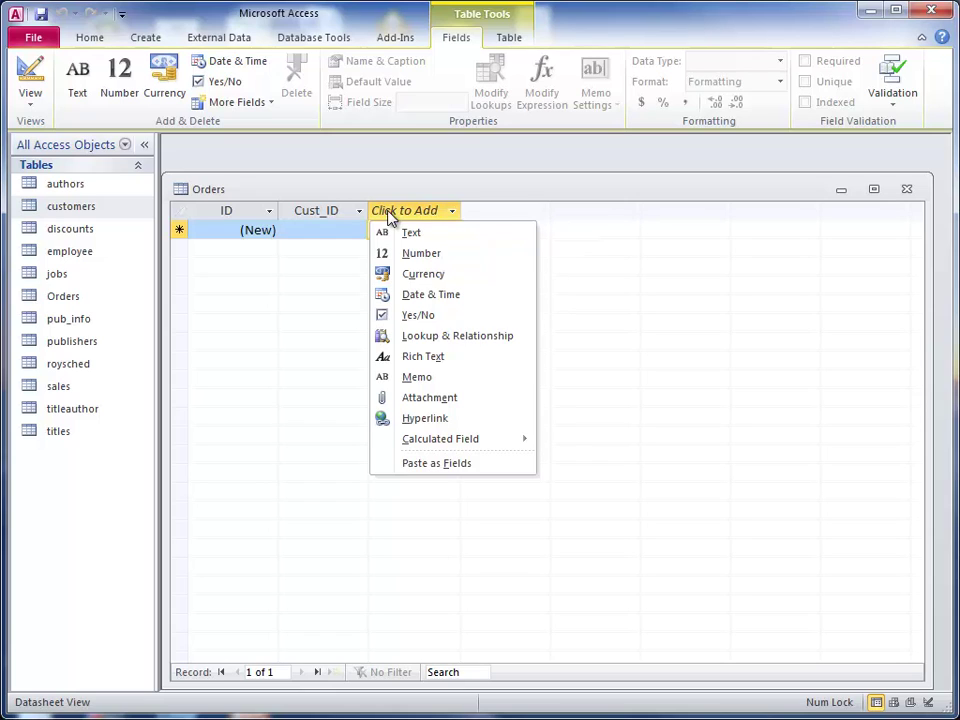
pyautogui.click(413, 296)
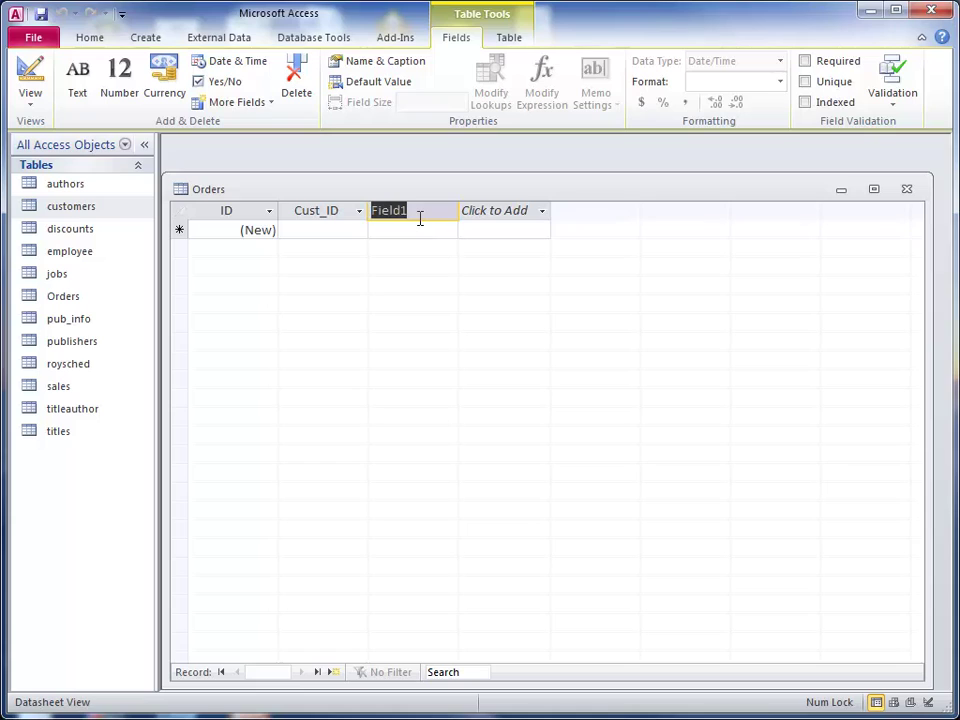
pyautogui.write('Order_Date')
# Add a Memo field named Notes to the Orders table and save the table
pyautogui.click(505, 219)
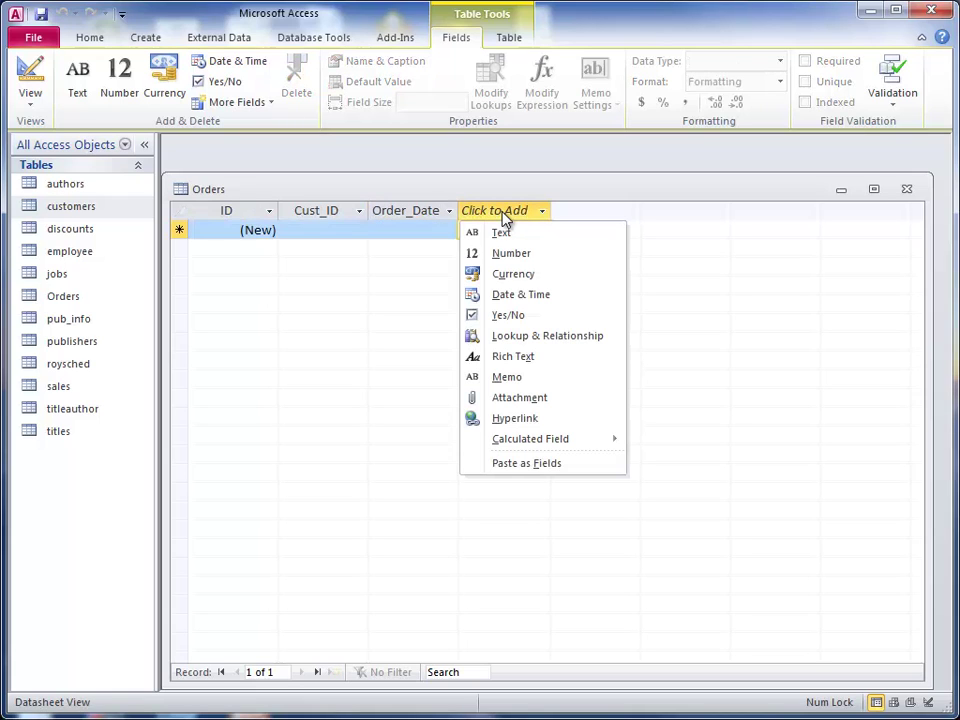
pyautogui.click(510, 381)
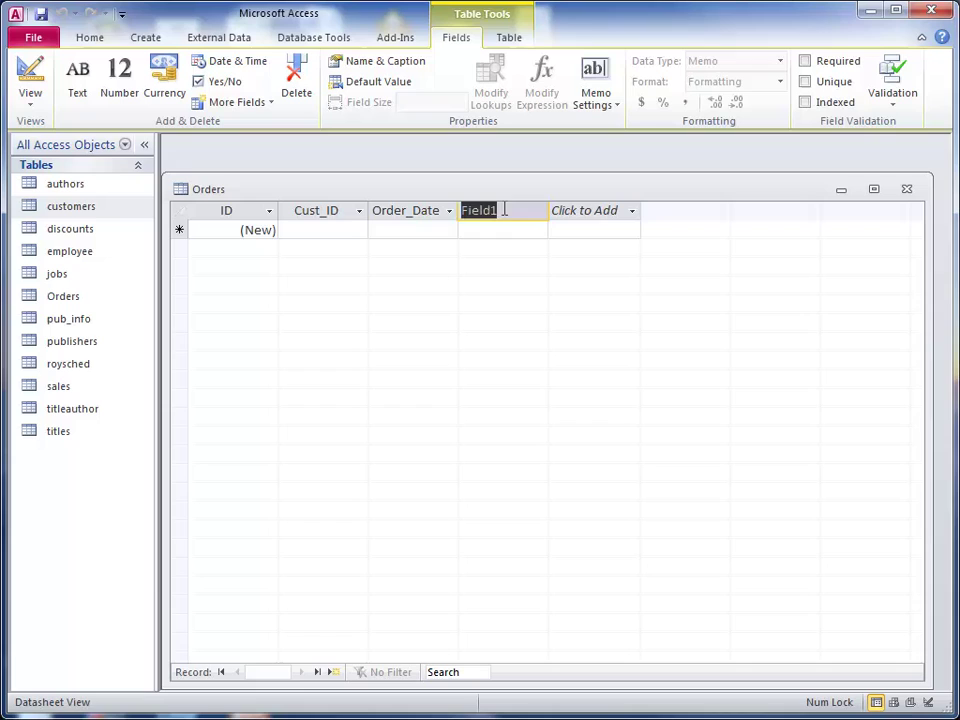
pyautogui.write('Notes')
pyautogui.press('Return')
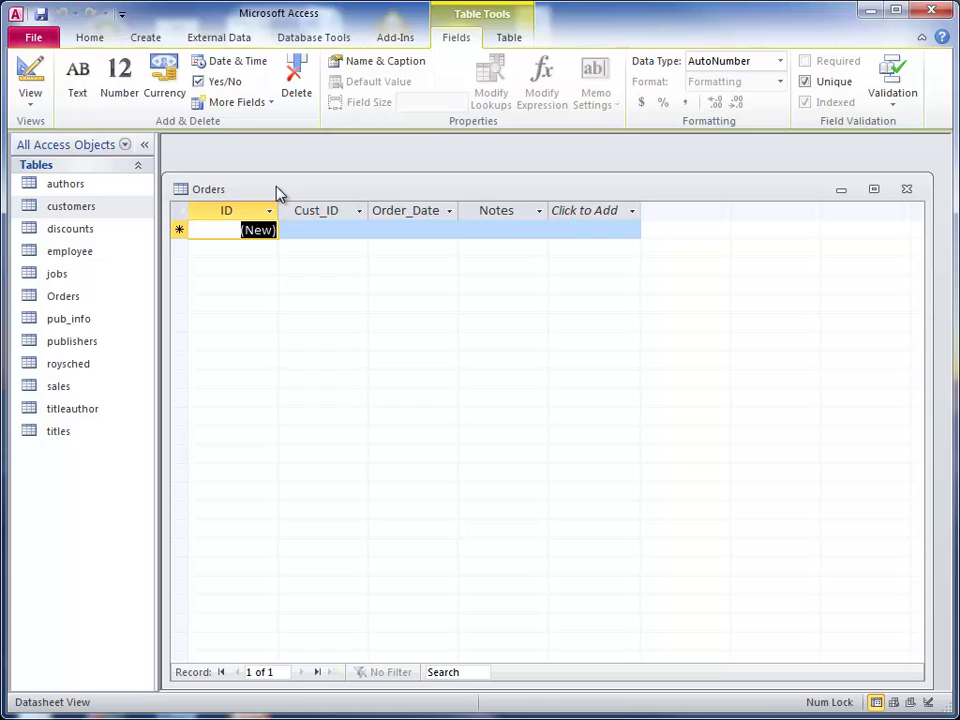
pyautogui.rightClick(277, 193)
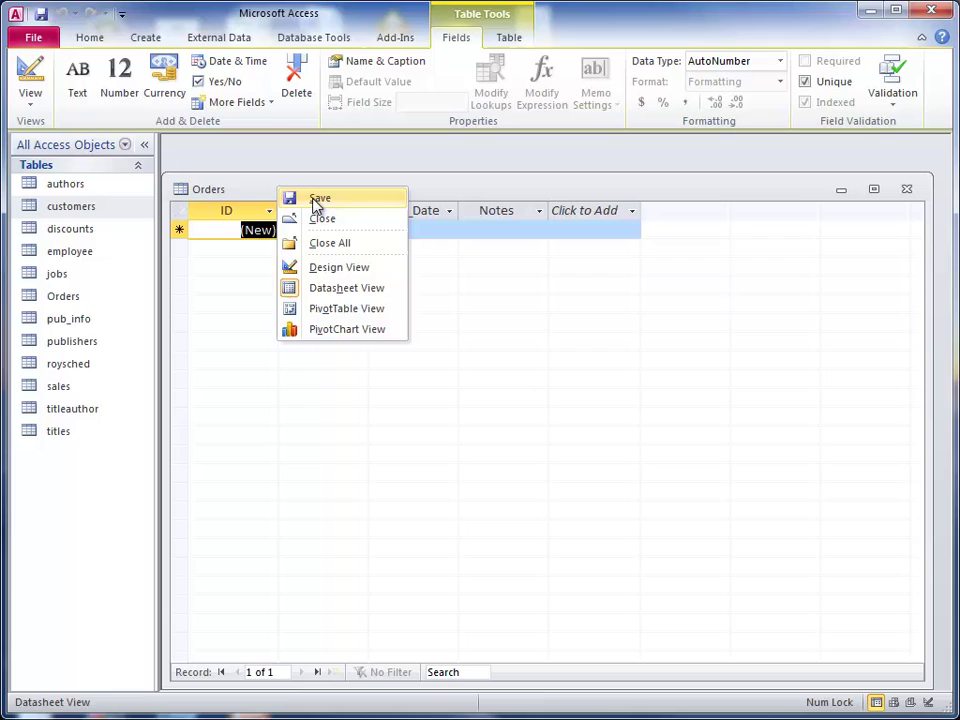
pyautogui.click(315, 200)
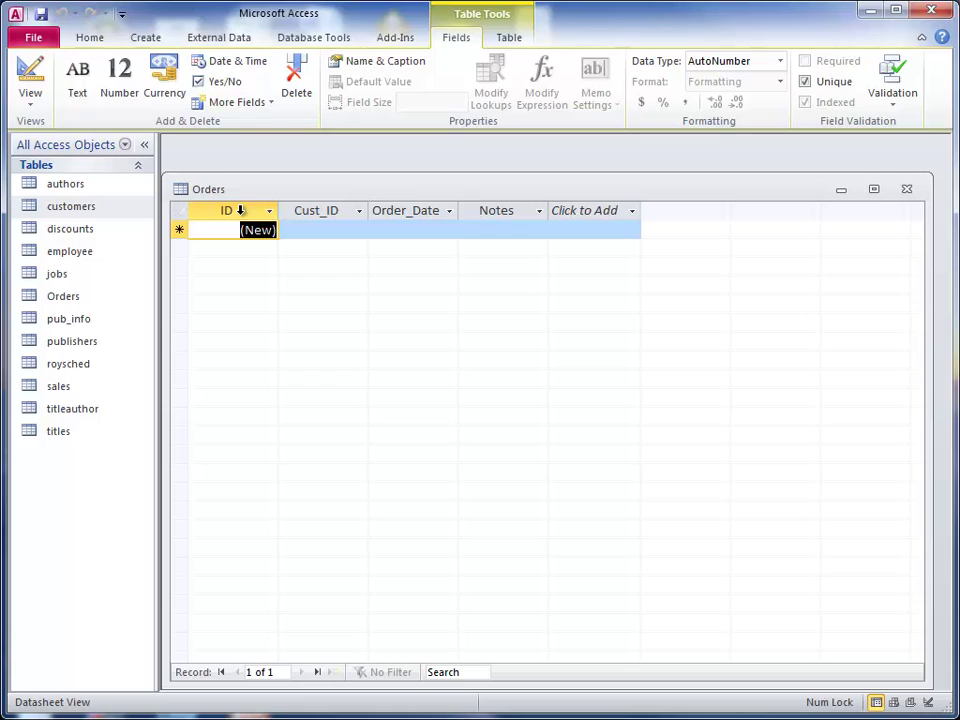
# Rename the ID field of the Orders table as Order_ID
pyautogui.rightClick(241, 211)
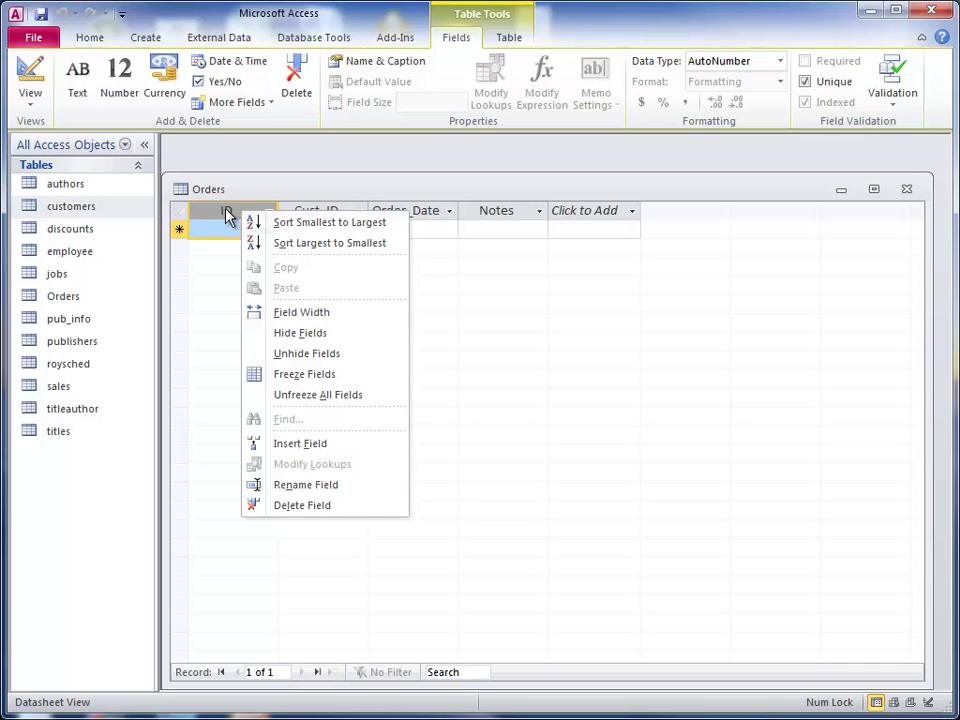
pyautogui.click(228, 216)
pyautogui.rightClick(228, 216)
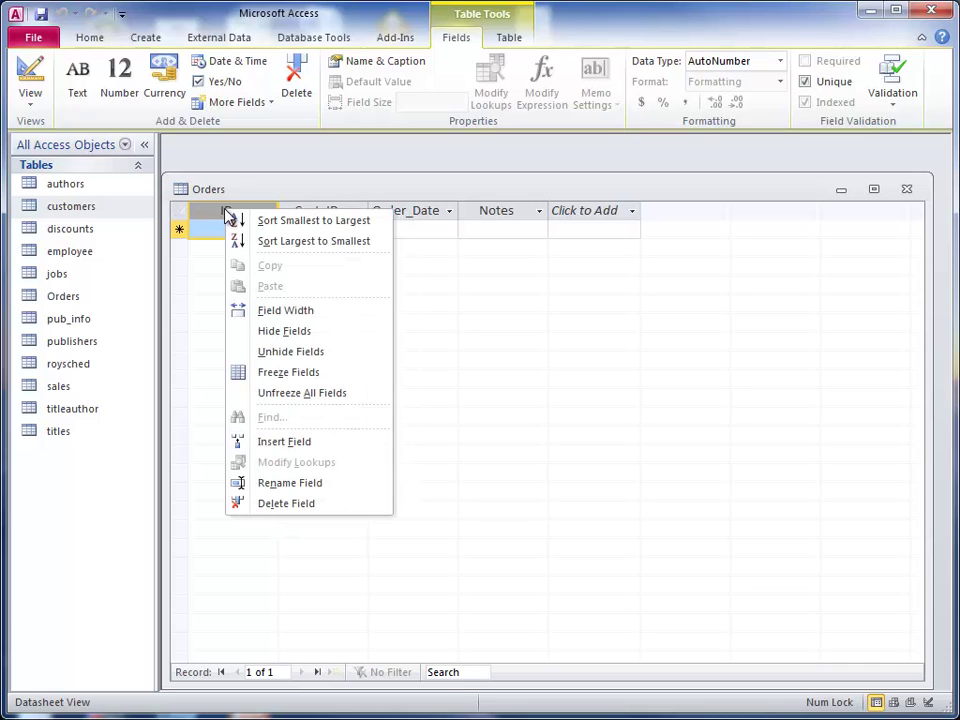
pyautogui.click(300, 484)
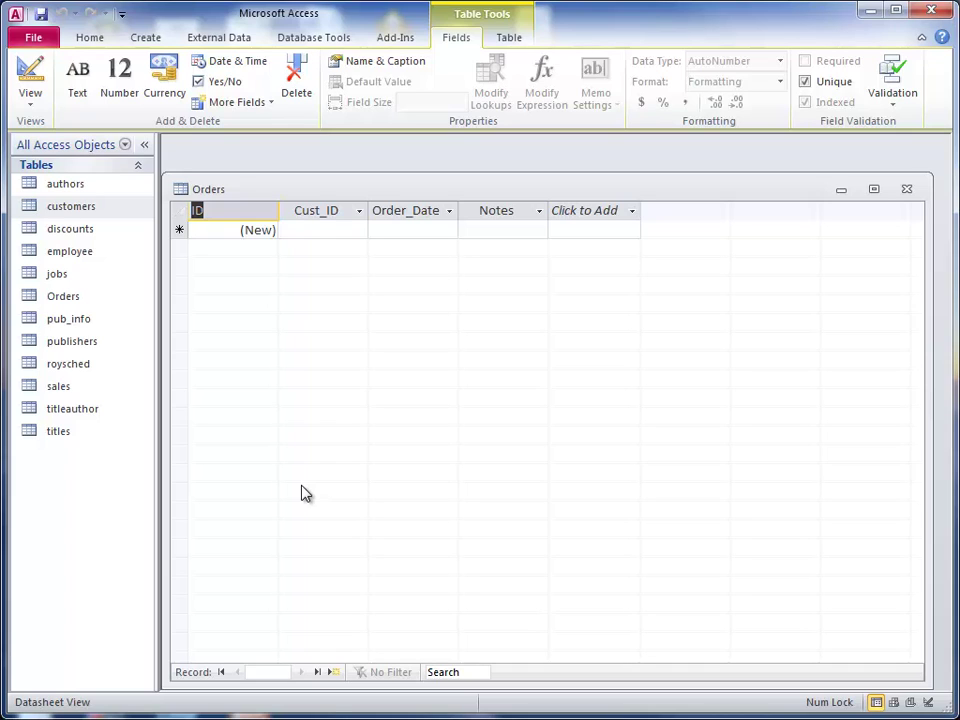
pyautogui.write('Order_ID')
pyautogui.press('Return')
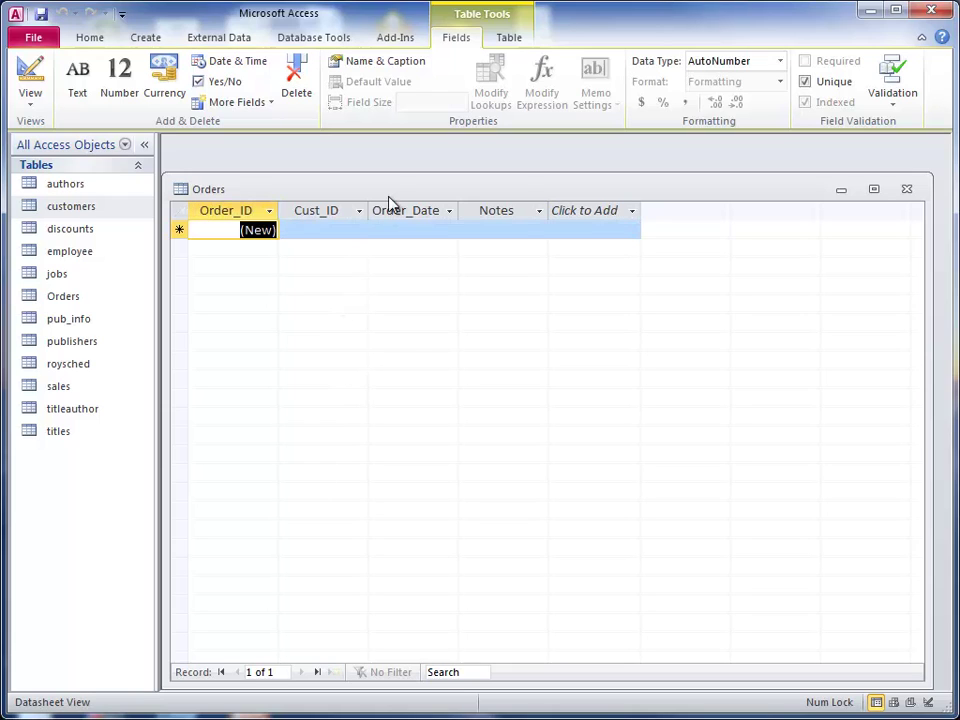
# Save the Orders table and close it
pyautogui.rightClick(395, 192)
pyautogui.click(437, 204)
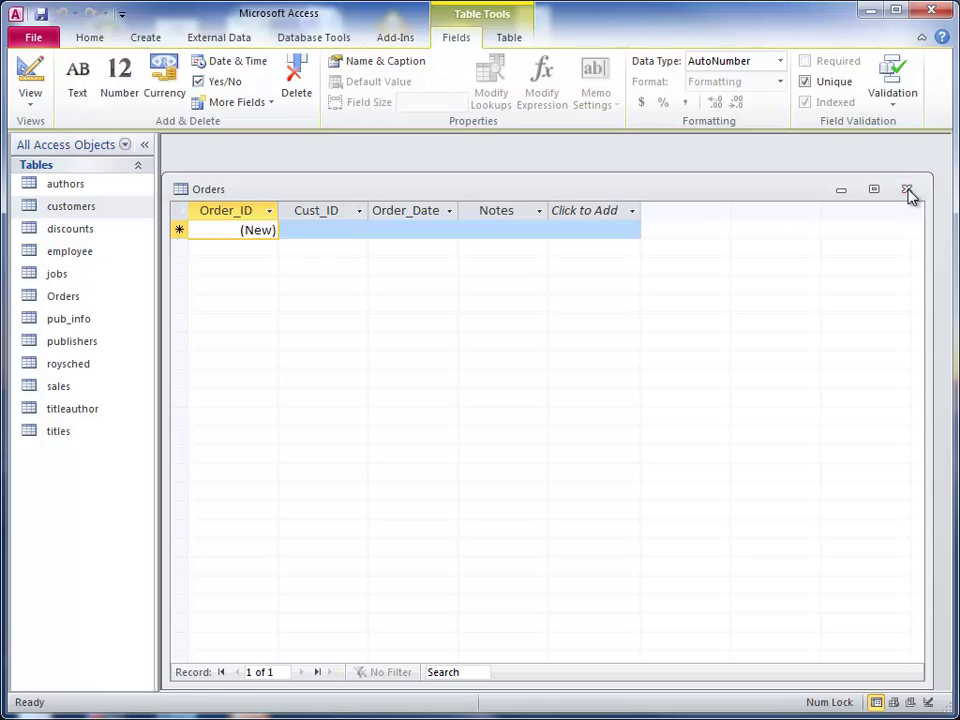
pyautogui.click(908, 192)
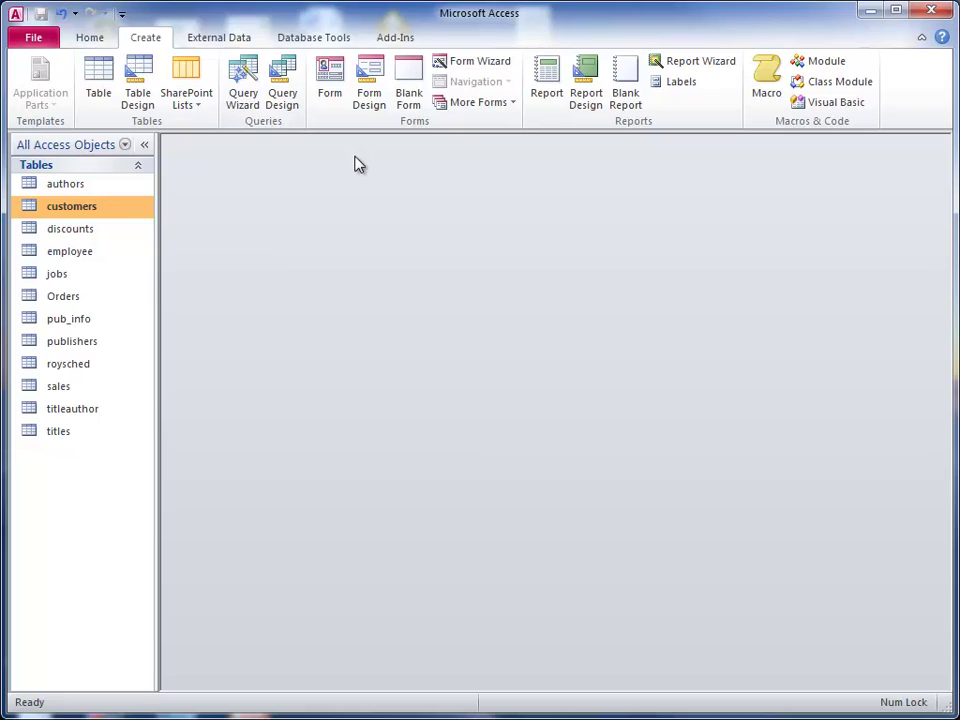
# Open the Relationships window of the database
pyautogui.click(290, 40)
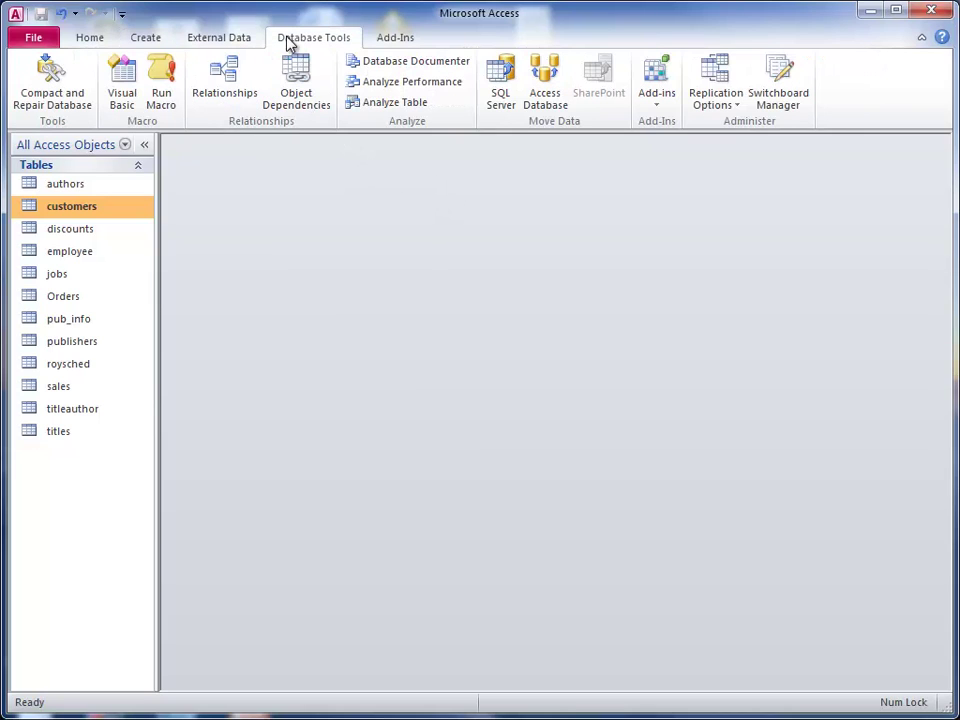
pyautogui.click(224, 90)
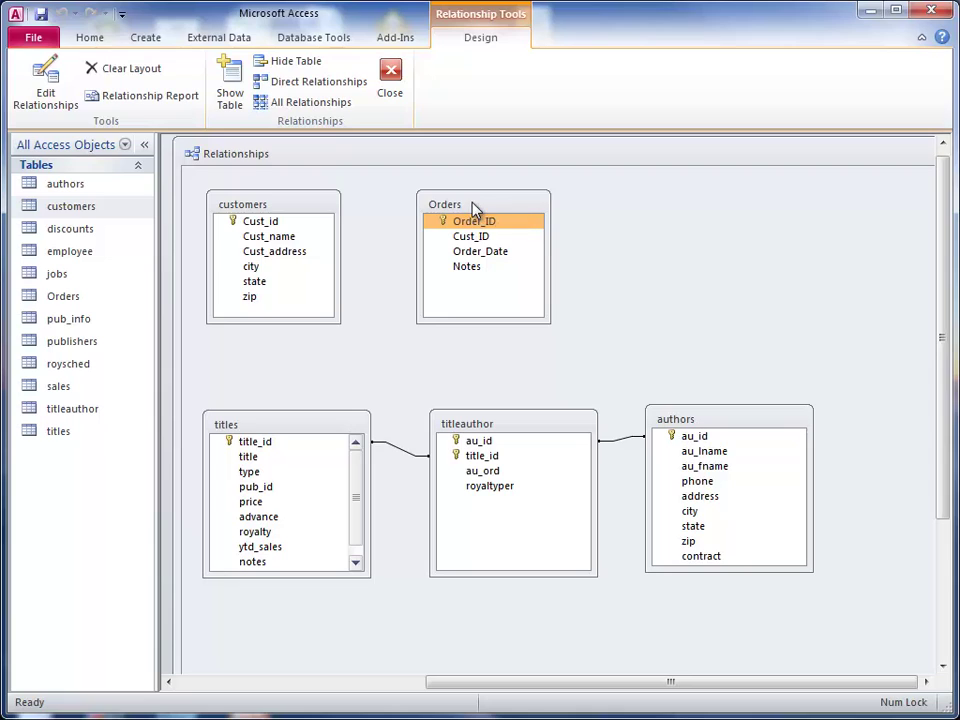
# Review which tables and queries can be added to the relationships layout, without adding any
pyautogui.rightClick(629, 221)
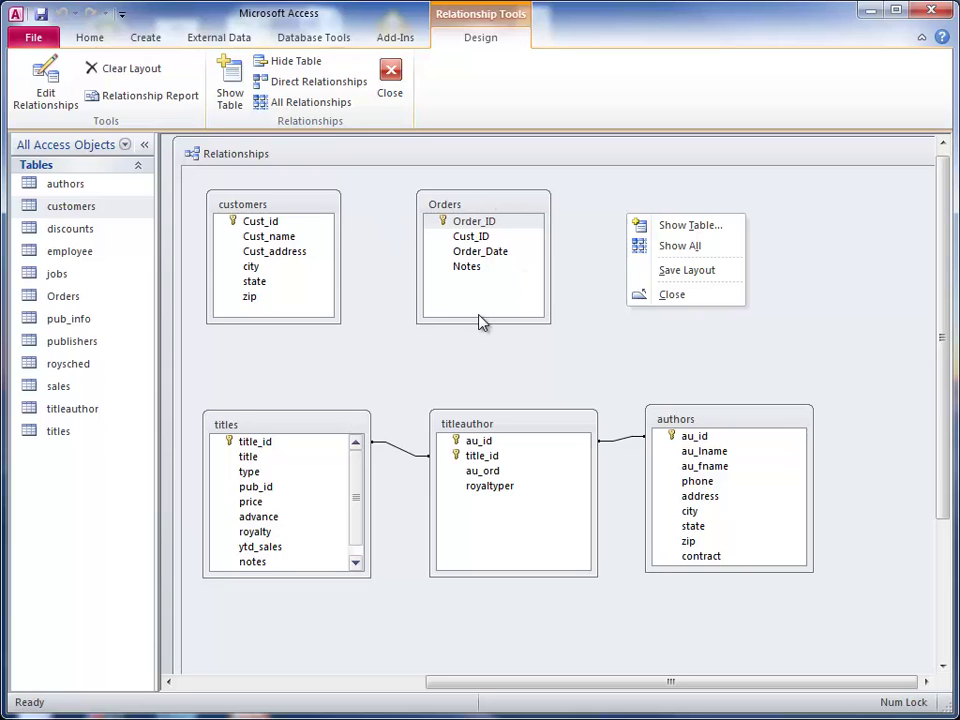
pyautogui.click(617, 213)
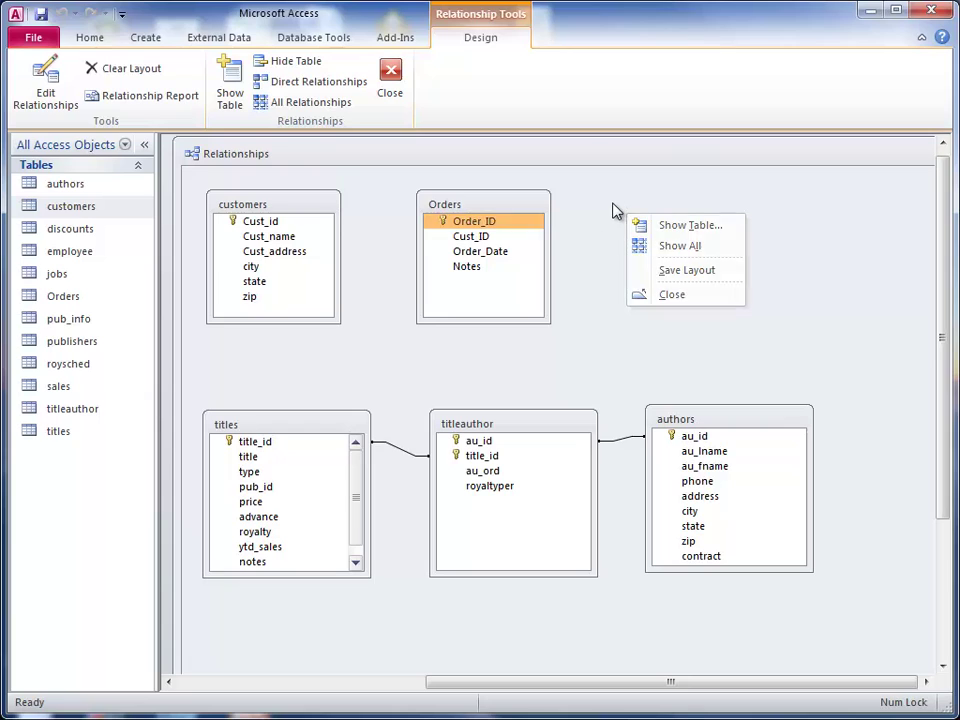
pyautogui.rightClick(615, 210)
pyautogui.click(596, 214)
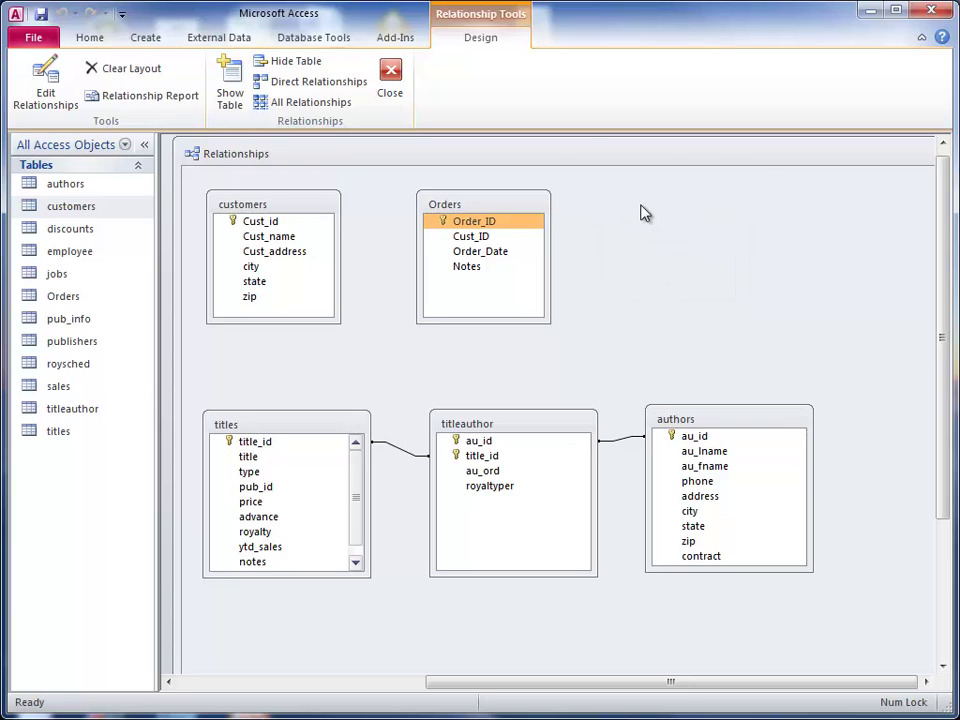
pyautogui.rightClick(645, 213)
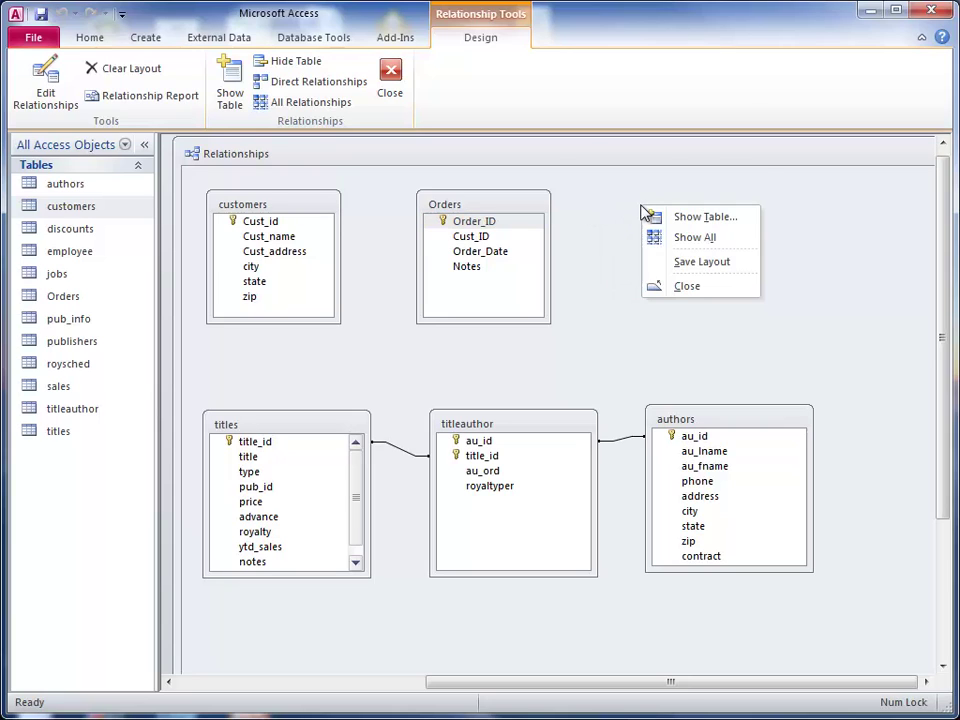
pyautogui.click(693, 218)
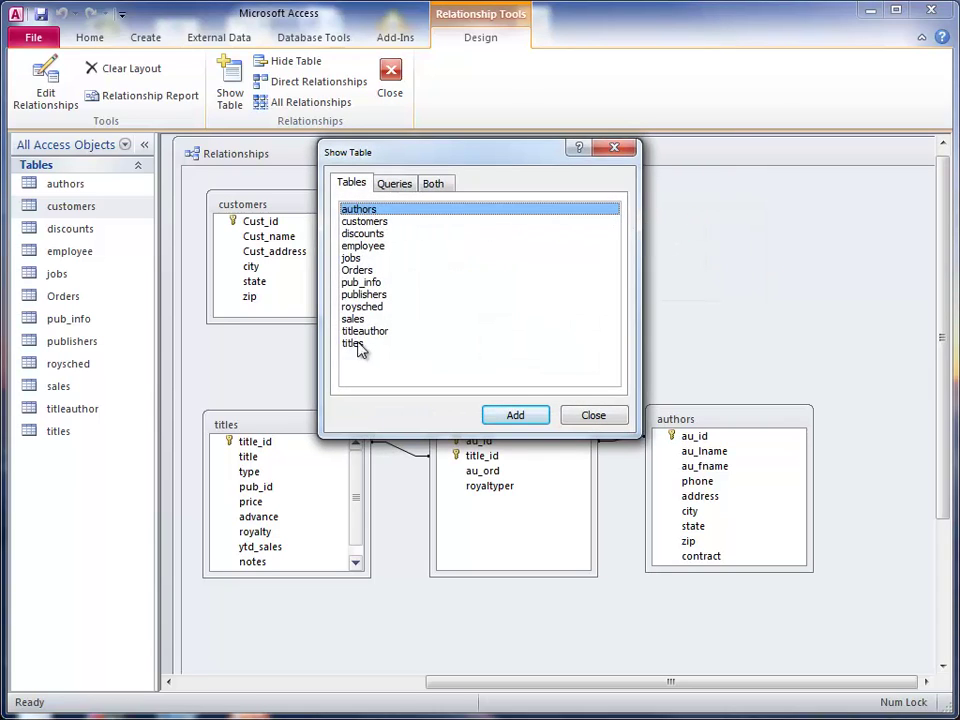
pyautogui.click(395, 186)
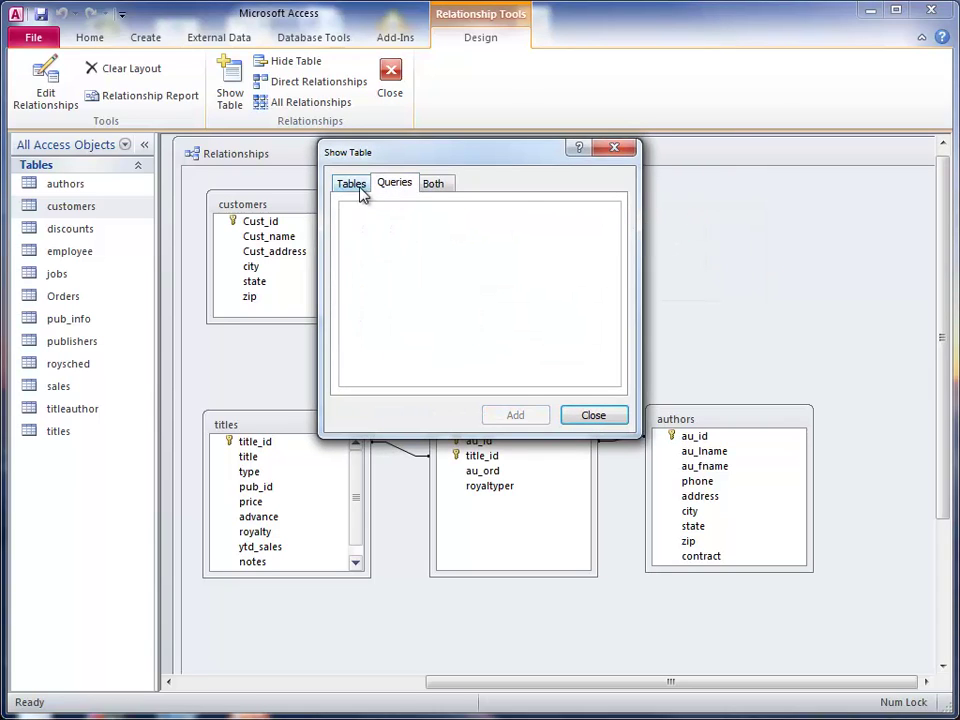
pyautogui.click(360, 189)
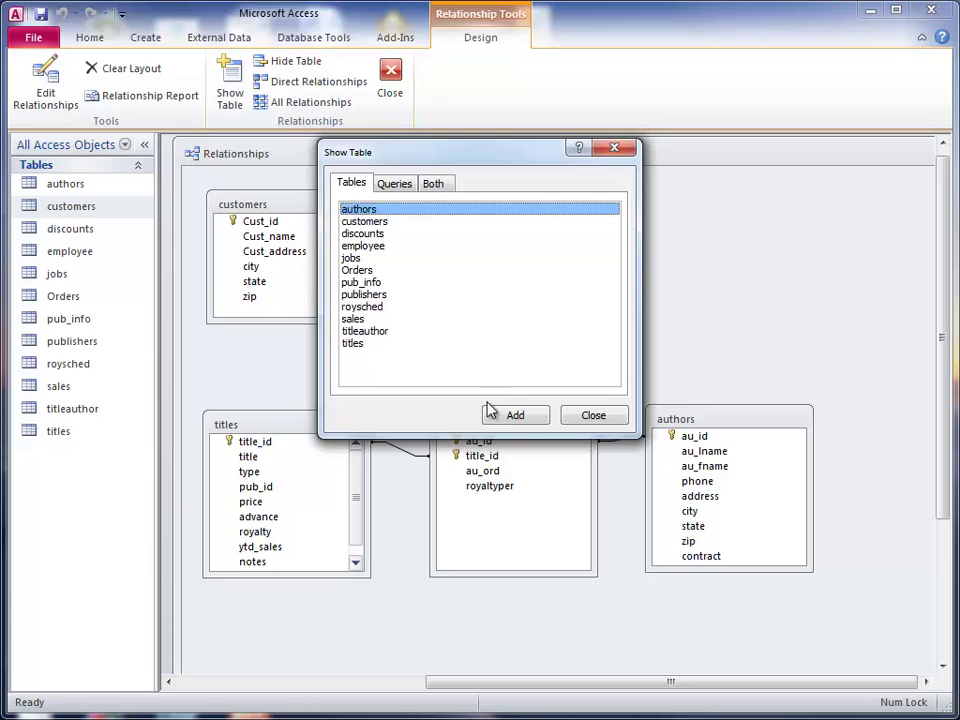
pyautogui.click(594, 415)
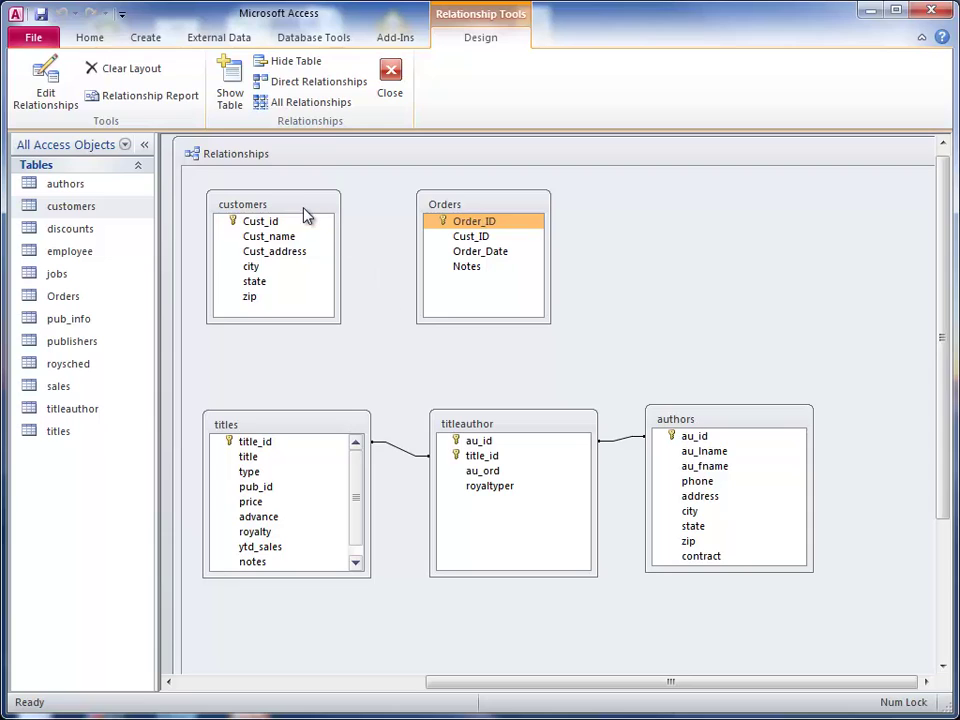
# Create a one-to-many relationship from Cust_id in customers to Cust_ID in Orders, without enforcing referential integrity
pyautogui.click(256, 224)
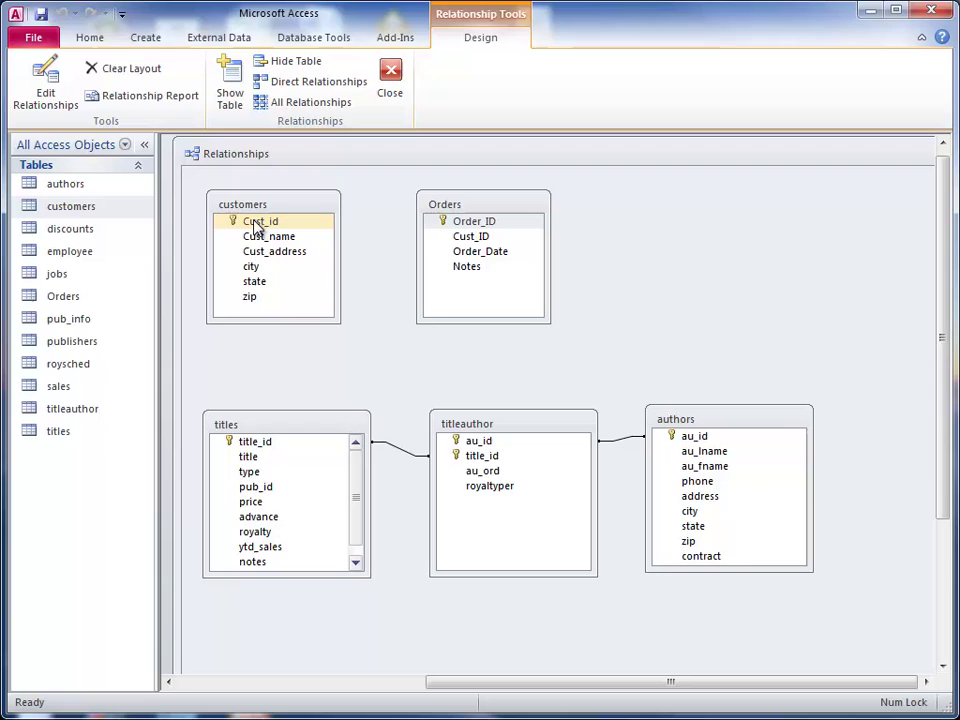
pyautogui.moveTo(256, 226); pyautogui.dragTo(464, 242)
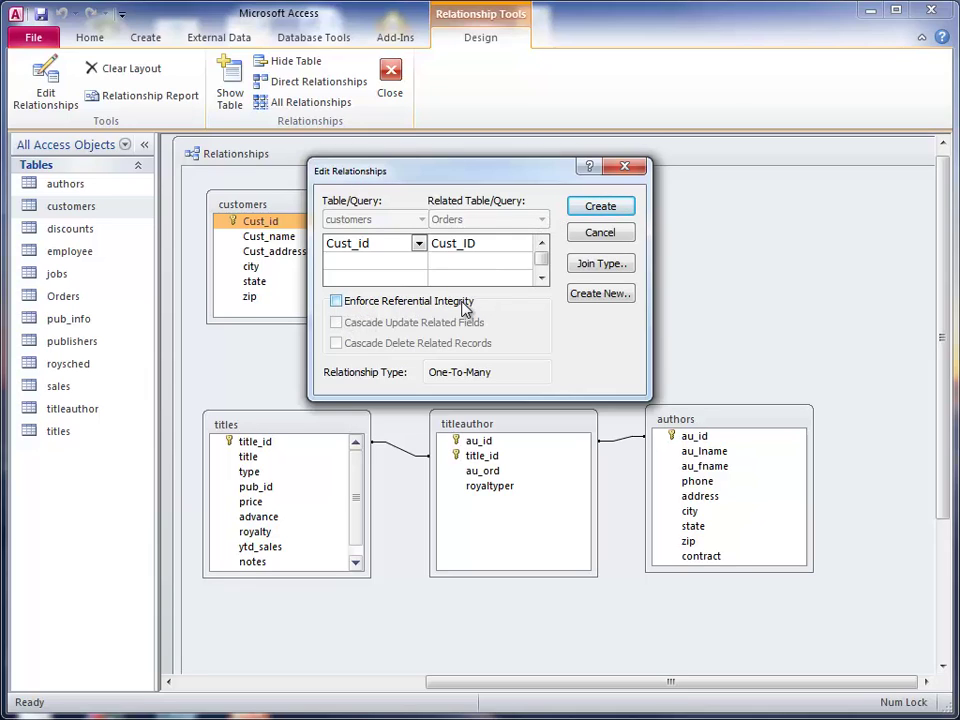
pyautogui.click(601, 207)
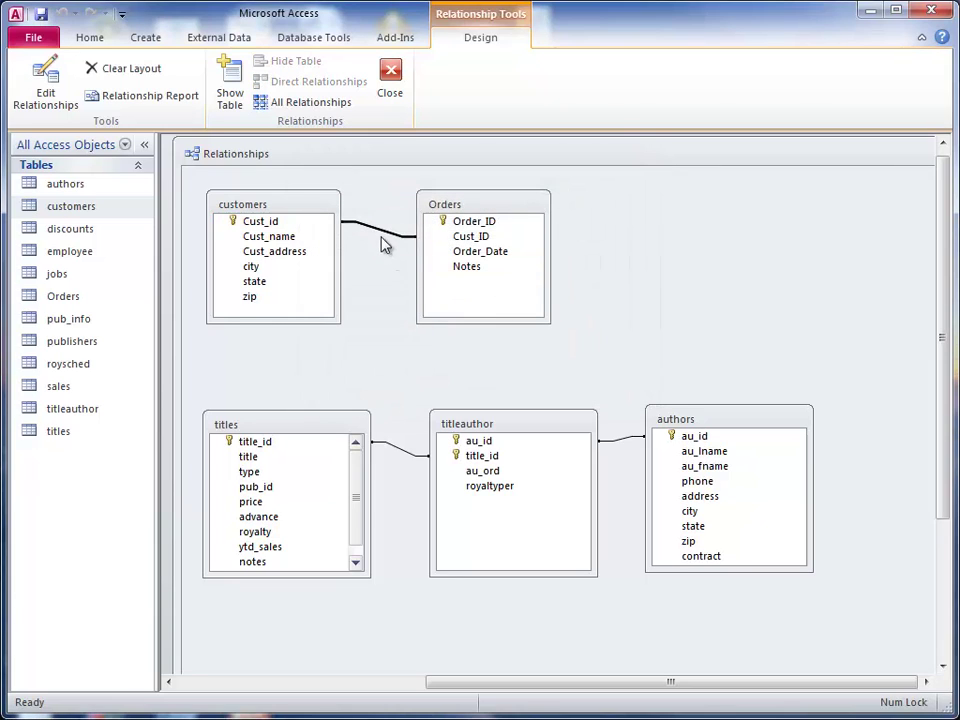